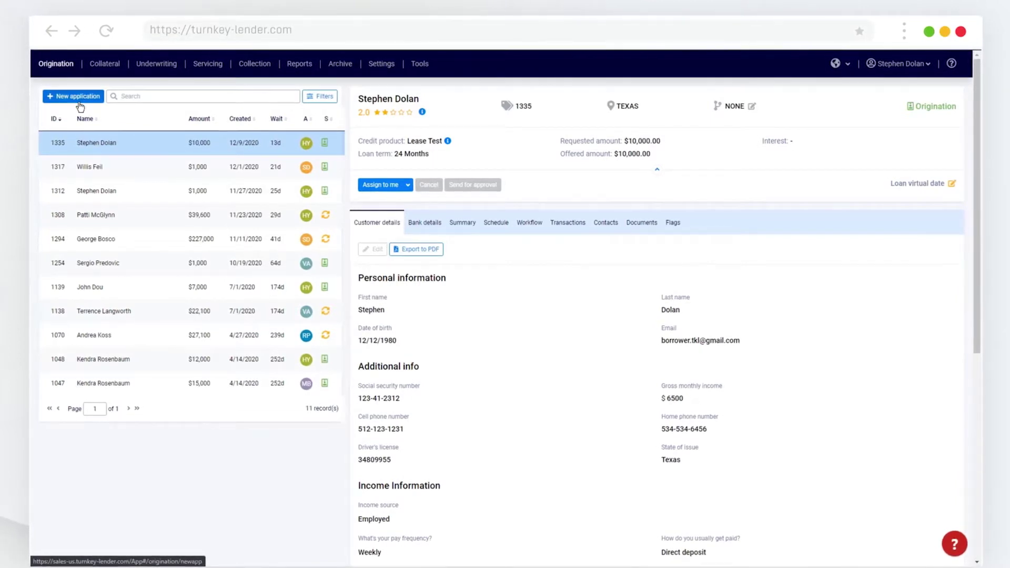
# Step: Start a new loan application and set its state to Vermont
pyautogui.click(83, 101)
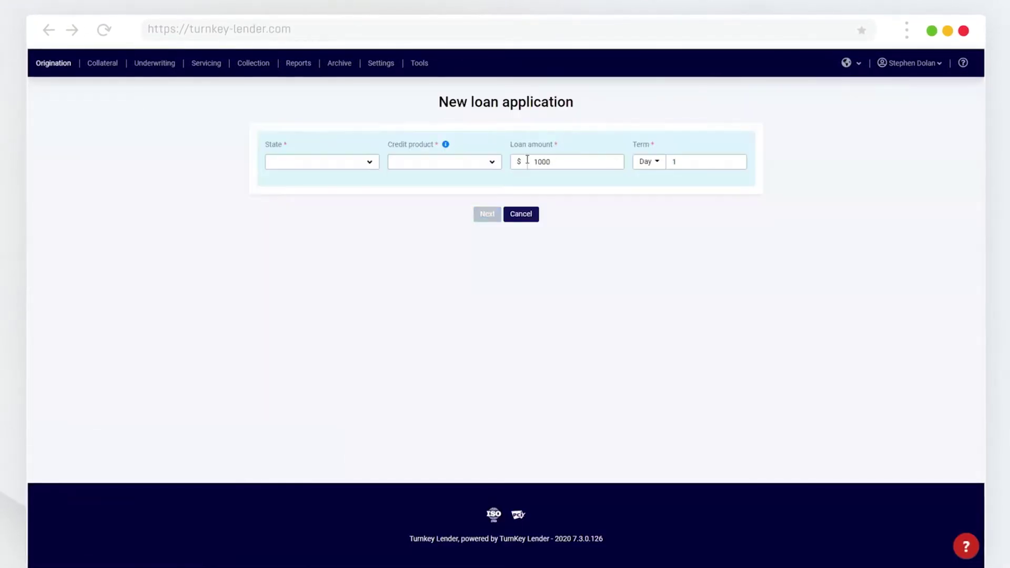
pyautogui.click(330, 163)
pyautogui.write('Texas')
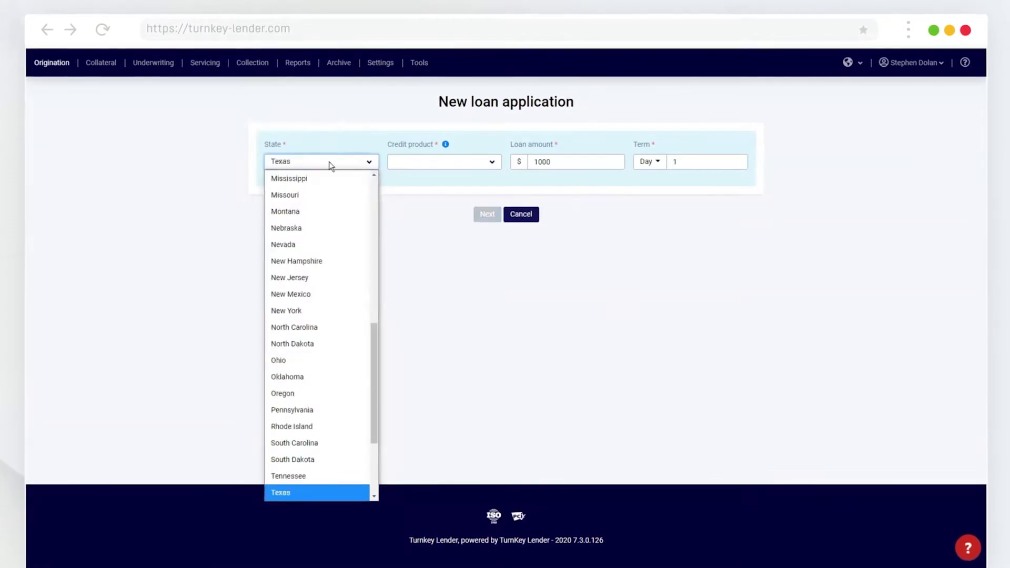
pyautogui.click(295, 494)
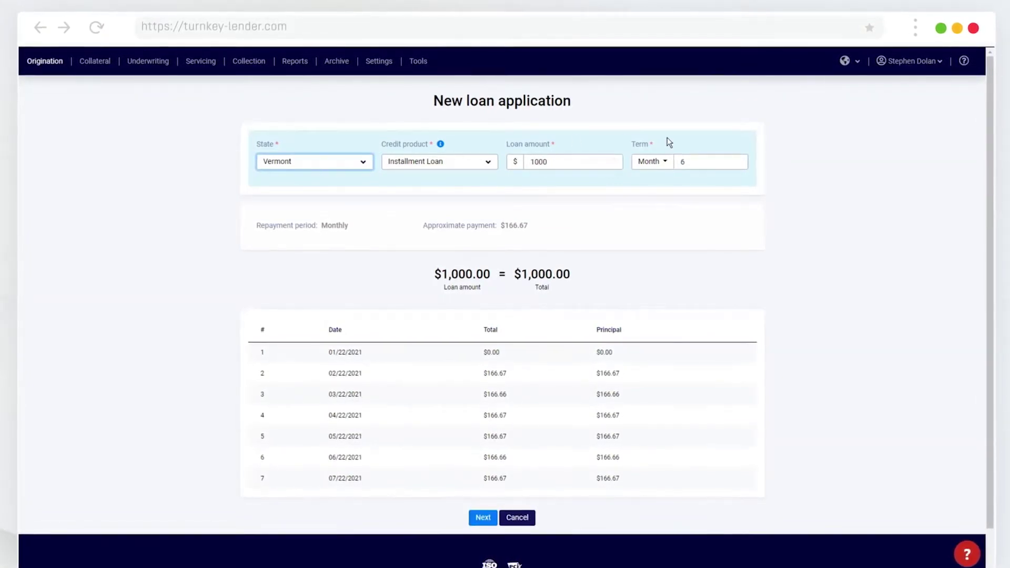
pyautogui.click(482, 517)
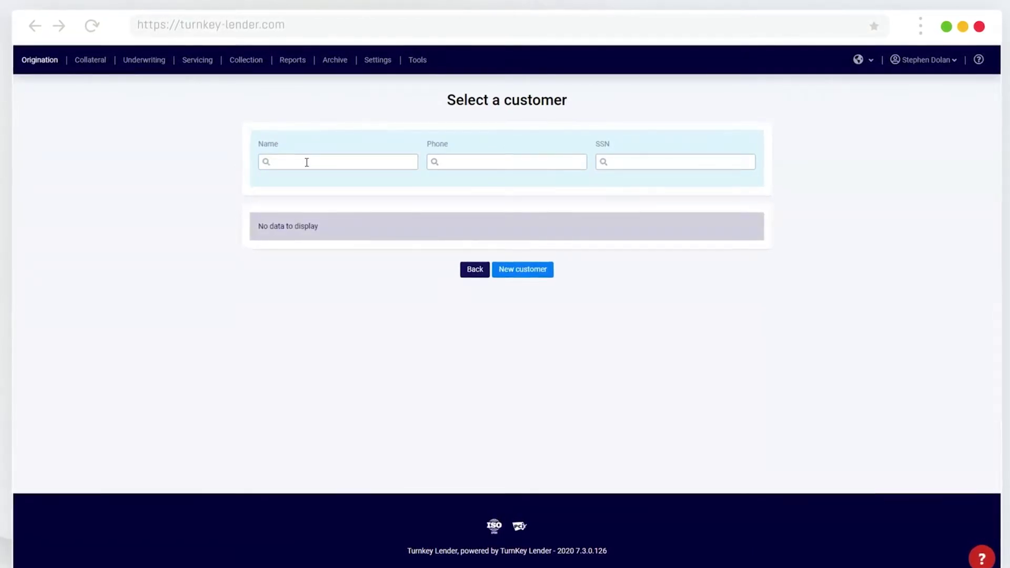
pyautogui.click(307, 162)
pyautogui.write('lan')
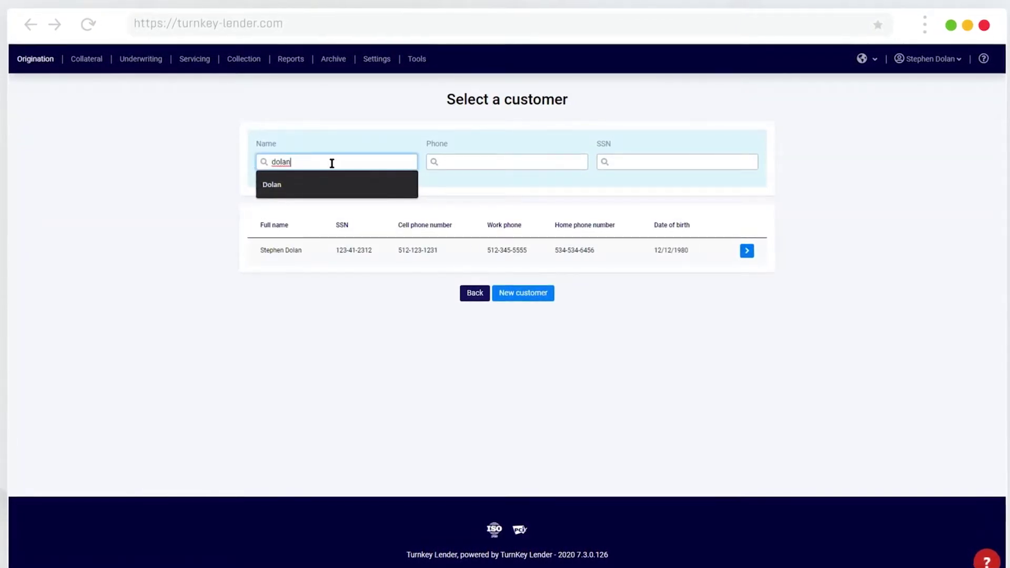
pyautogui.doubleClick(332, 163)
pyautogui.press('BackSpace')
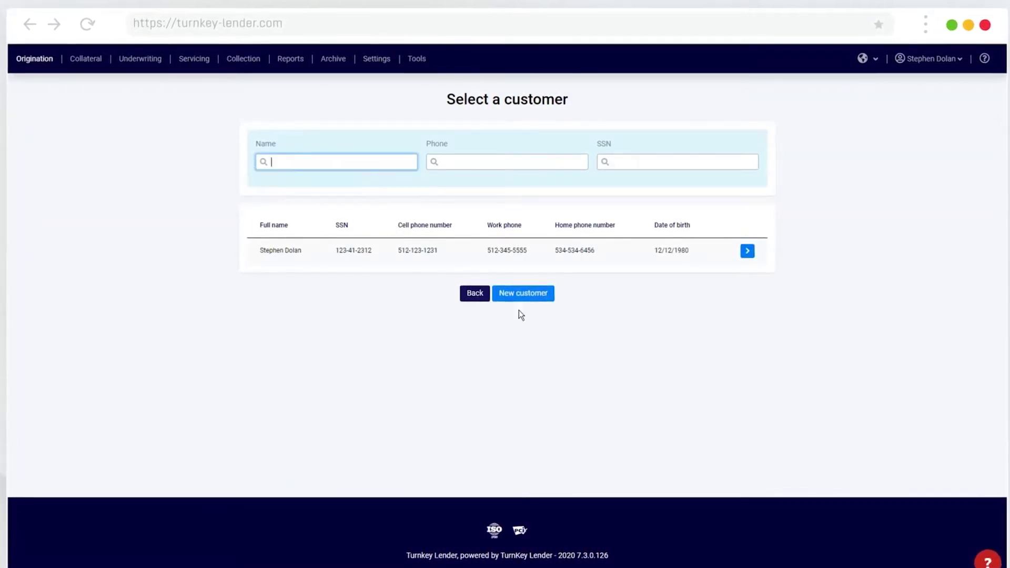
# Step: Create new customer Cedric Anderson from random data and save the application form
pyautogui.click(527, 277)
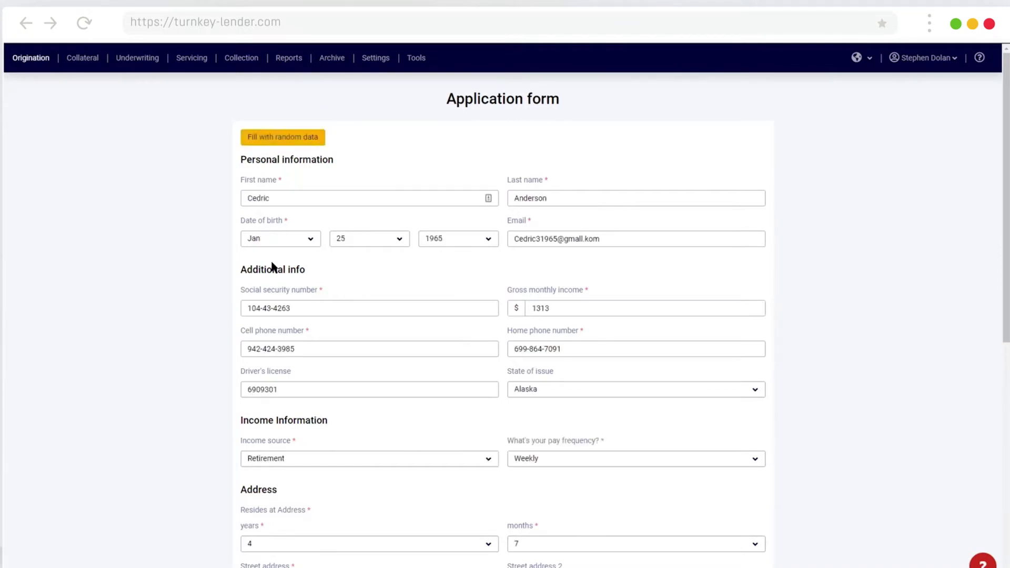
pyautogui.scroll(-6, 272, 264)
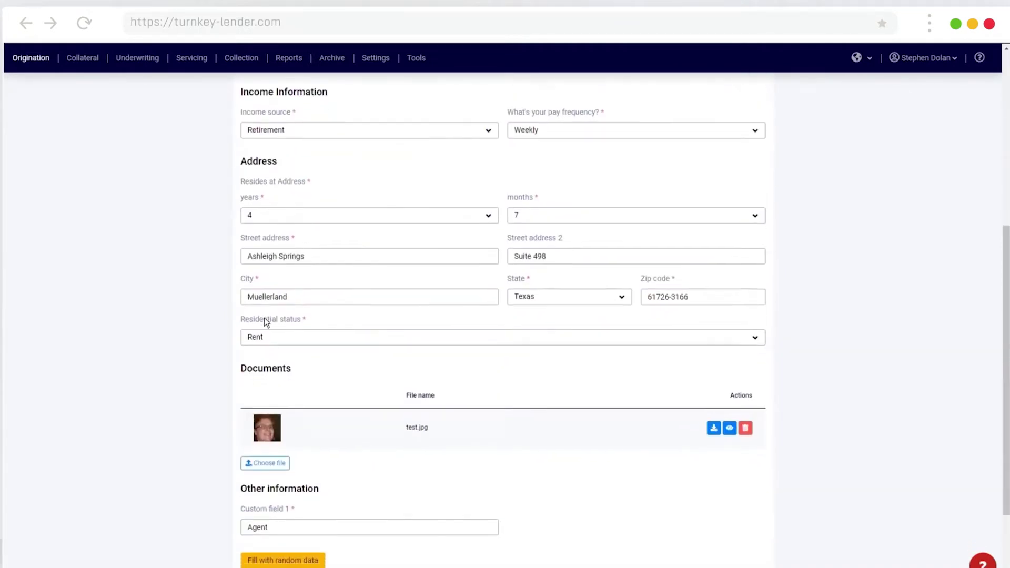
pyautogui.scroll(-3, 264, 318)
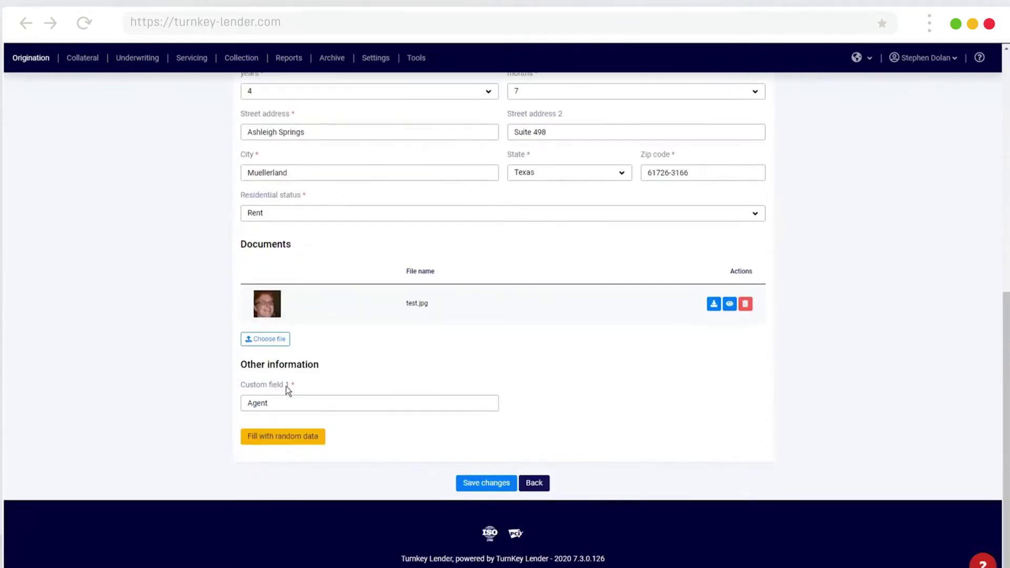
pyautogui.click(502, 484)
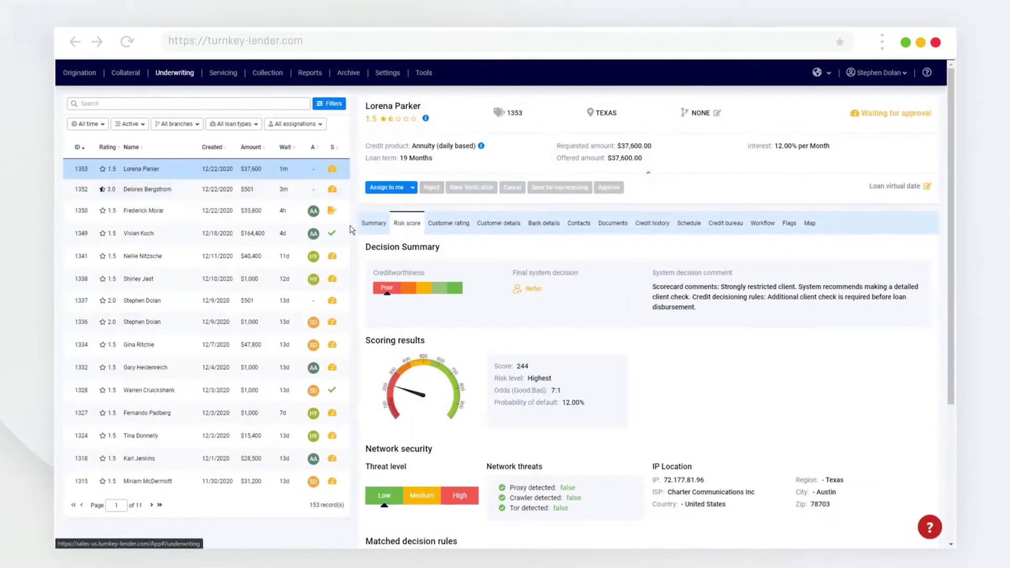
pyautogui.click(377, 227)
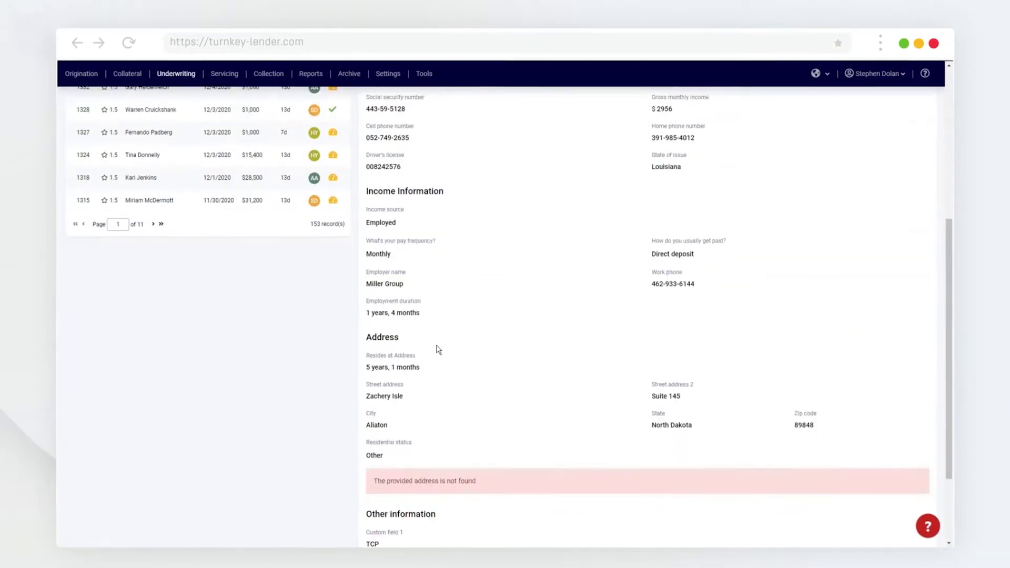
pyautogui.scroll(2, 483, 203)
pyautogui.scroll(1, 646, 352)
pyautogui.scroll(4, 582, 435)
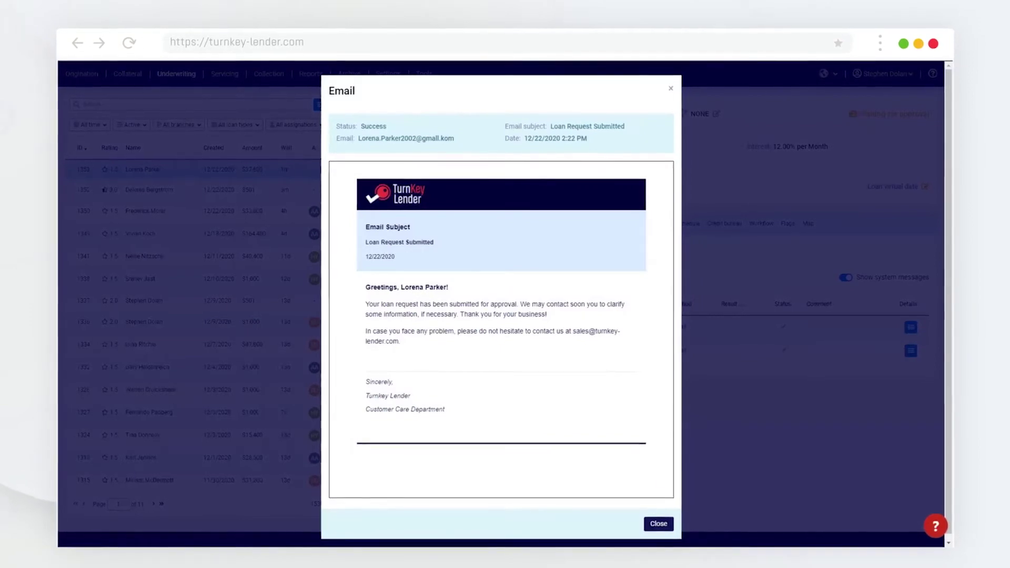
# Step: Close the email preview and scroll through the risk score's matched decision rules
pyautogui.click(659, 524)
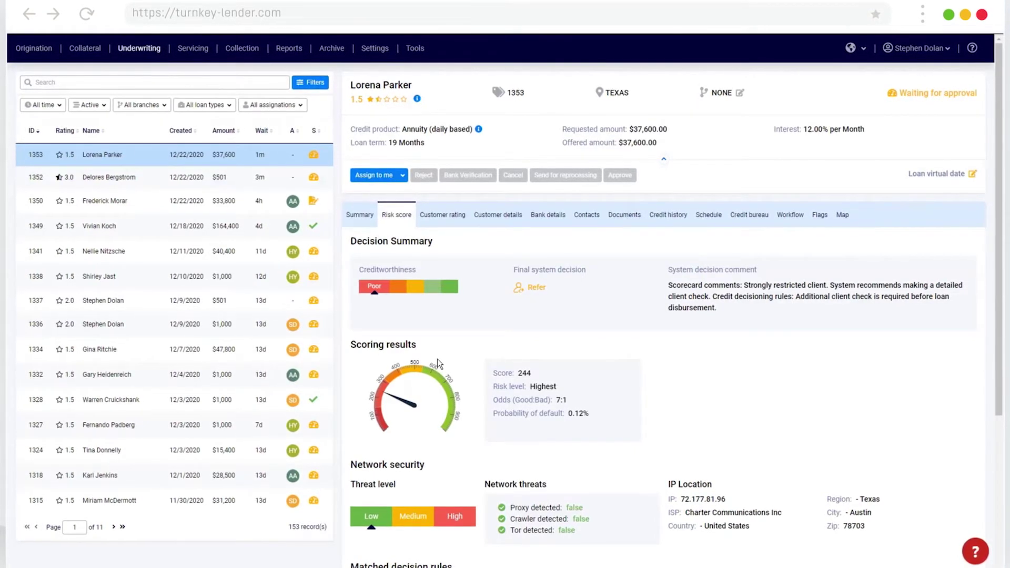
pyautogui.scroll(-1, 438, 359)
pyautogui.scroll(-3, 437, 359)
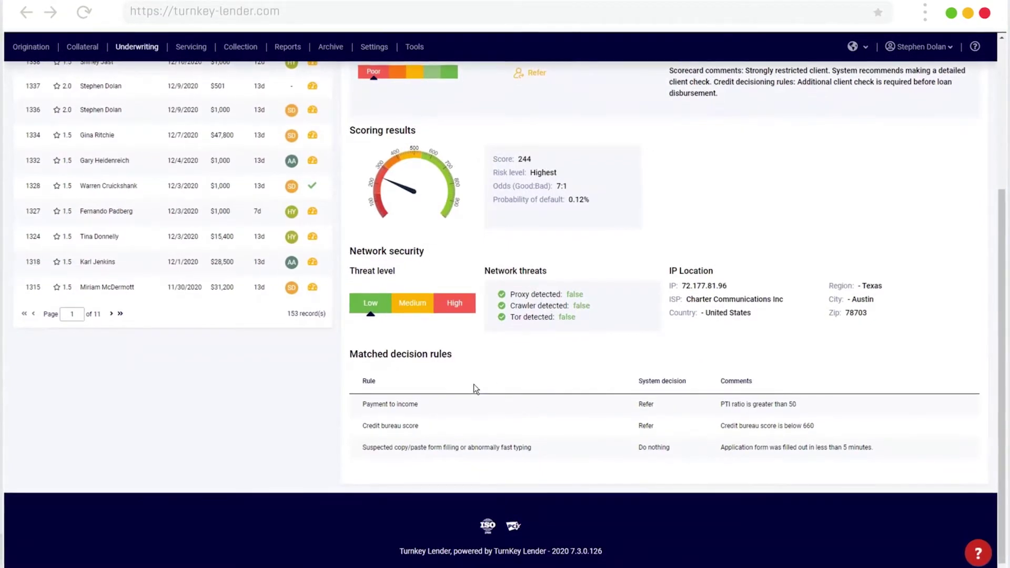
pyautogui.scroll(4, 488, 226)
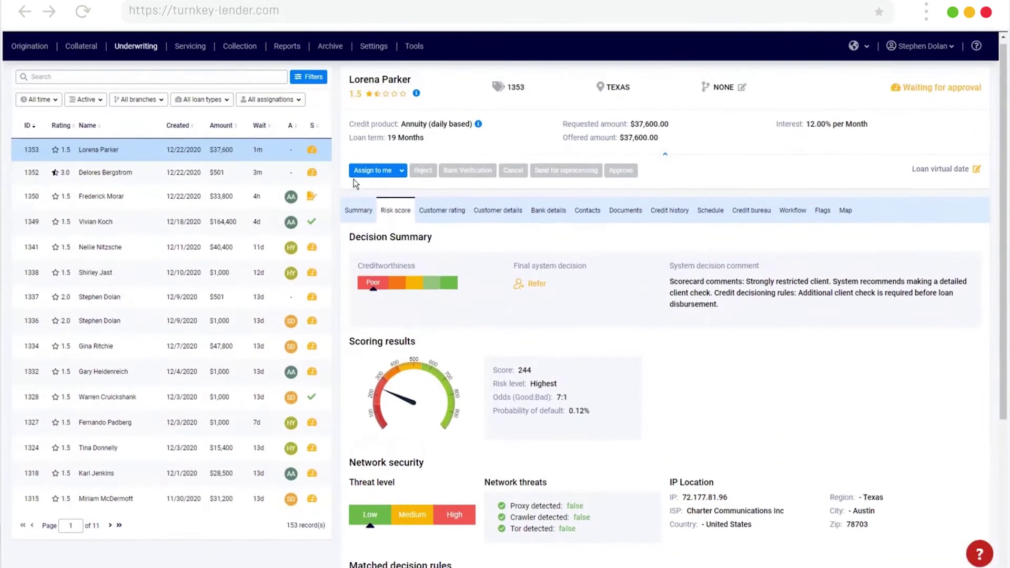
pyautogui.click(369, 174)
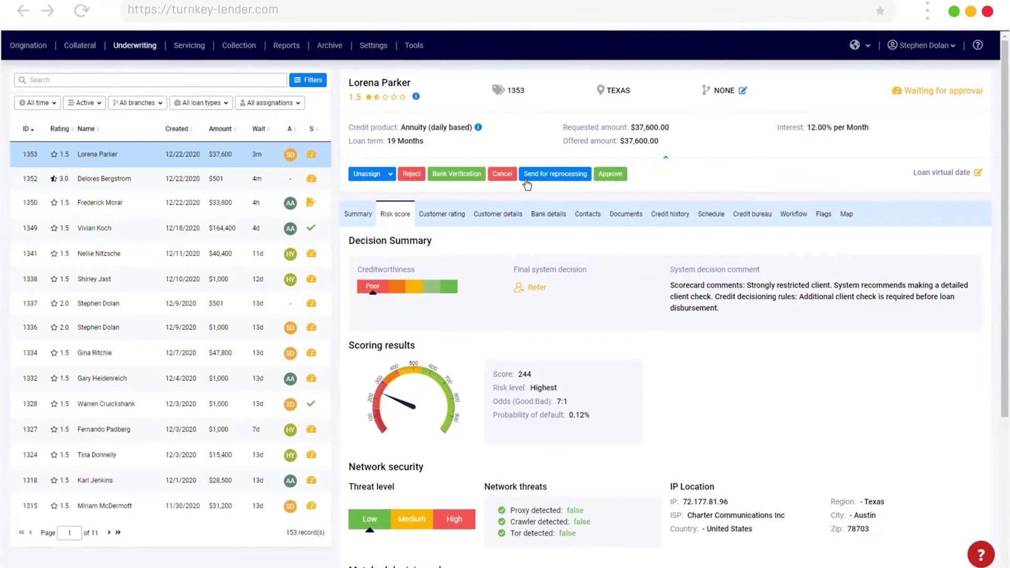
pyautogui.click(462, 174)
pyautogui.click(654, 181)
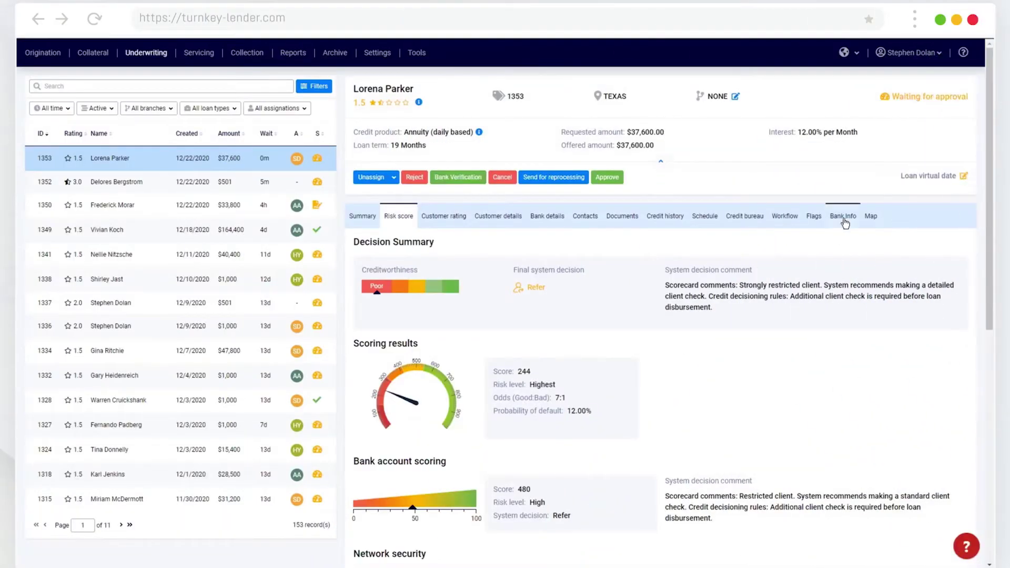
# Step: Browse the Plaid Checking account's transactions, then return to the Risk score tab
pyautogui.click(844, 220)
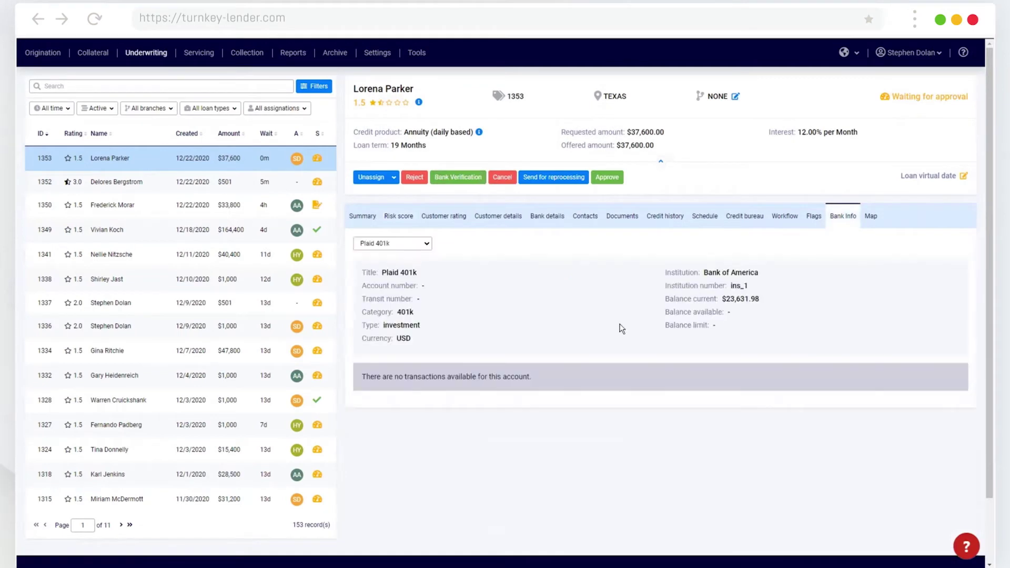
pyautogui.click(421, 245)
pyautogui.click(401, 291)
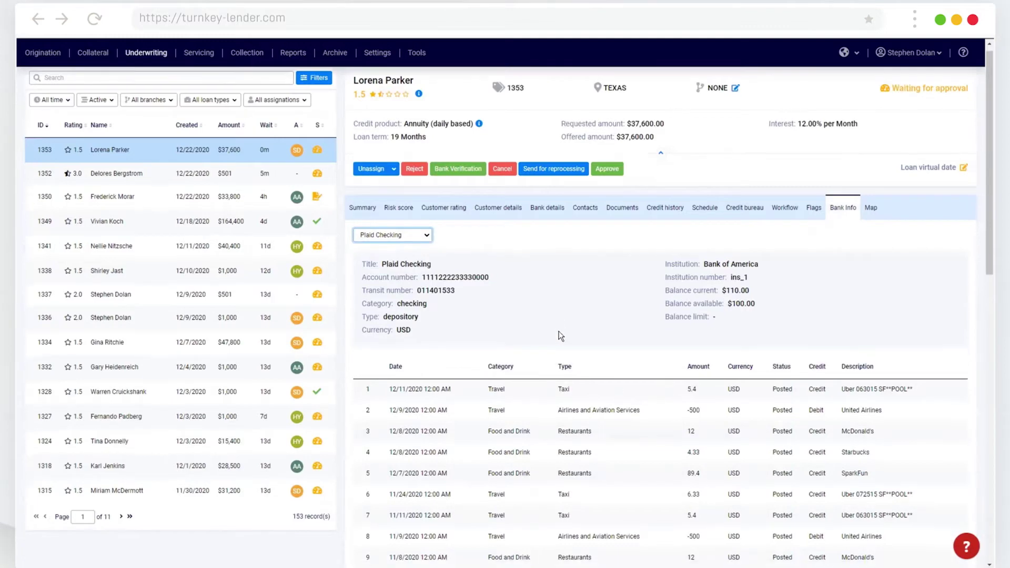
pyautogui.scroll(-5, 559, 335)
pyautogui.scroll(3, 596, 467)
pyautogui.scroll(3, 595, 467)
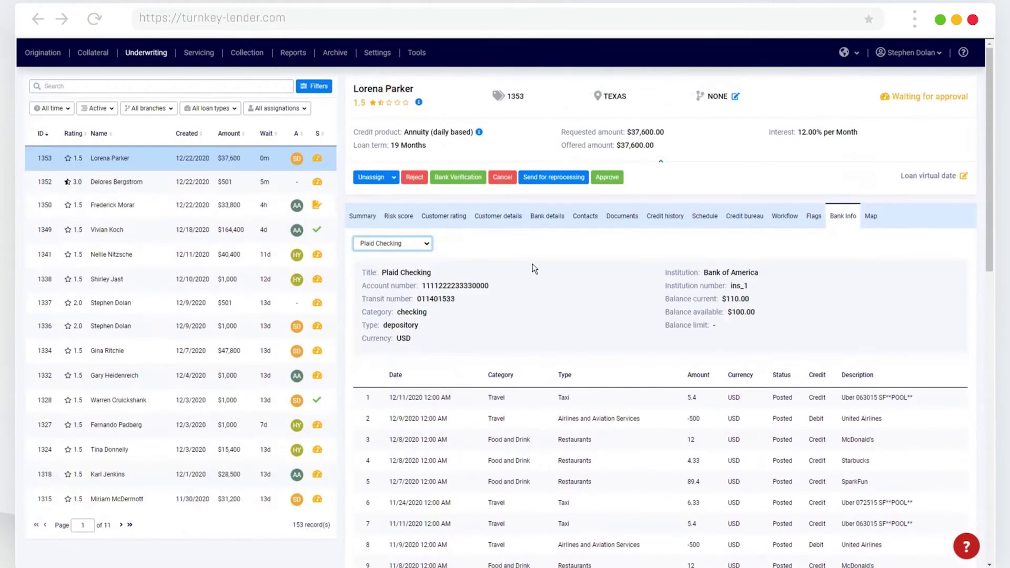
pyautogui.click(409, 216)
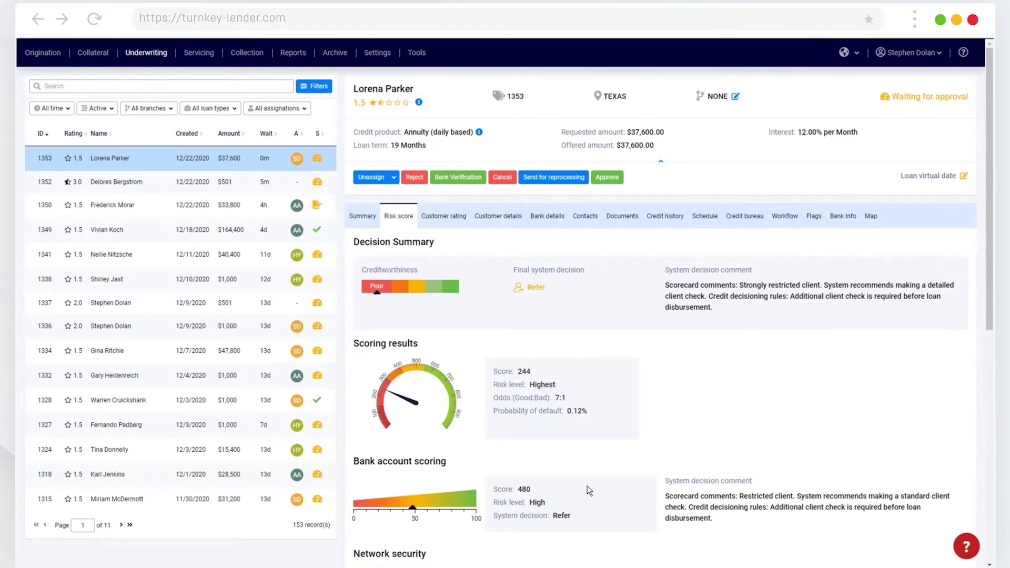
pyautogui.scroll(-4, 642, 496)
pyautogui.scroll(-2, 639, 497)
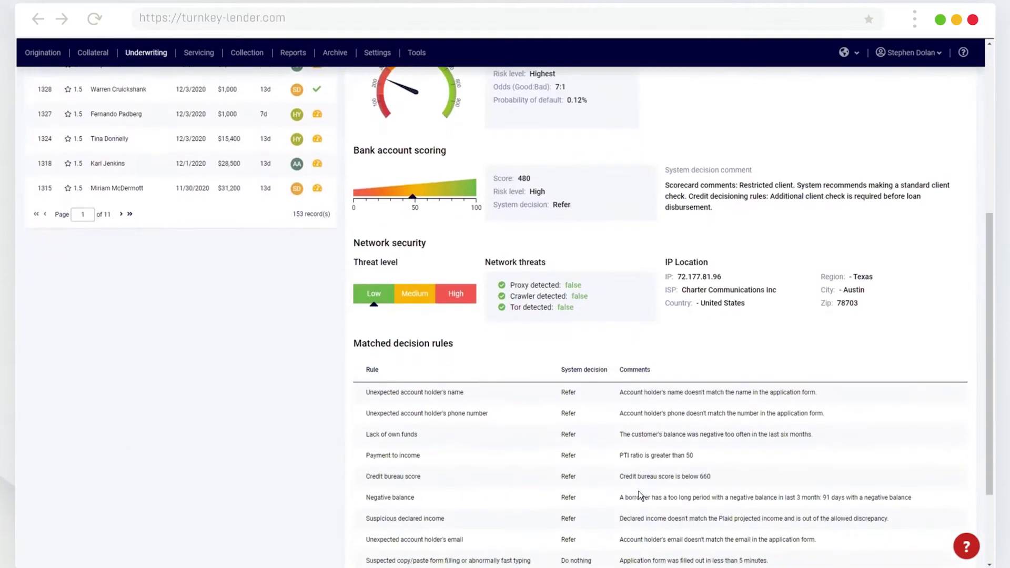
pyautogui.scroll(-1, 637, 499)
pyautogui.scroll(-1, 637, 499)
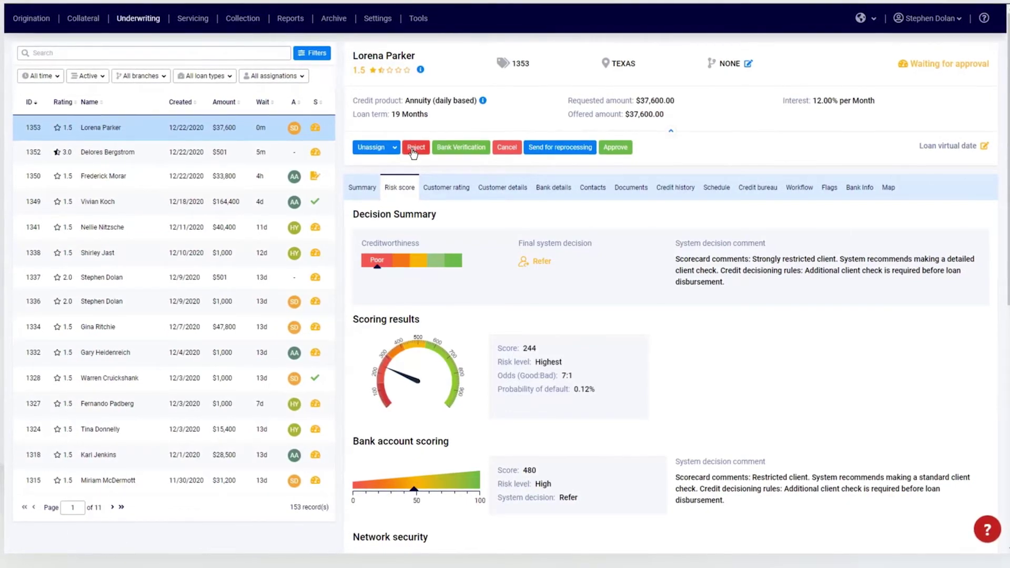
pyautogui.click(615, 149)
pyautogui.click(655, 97)
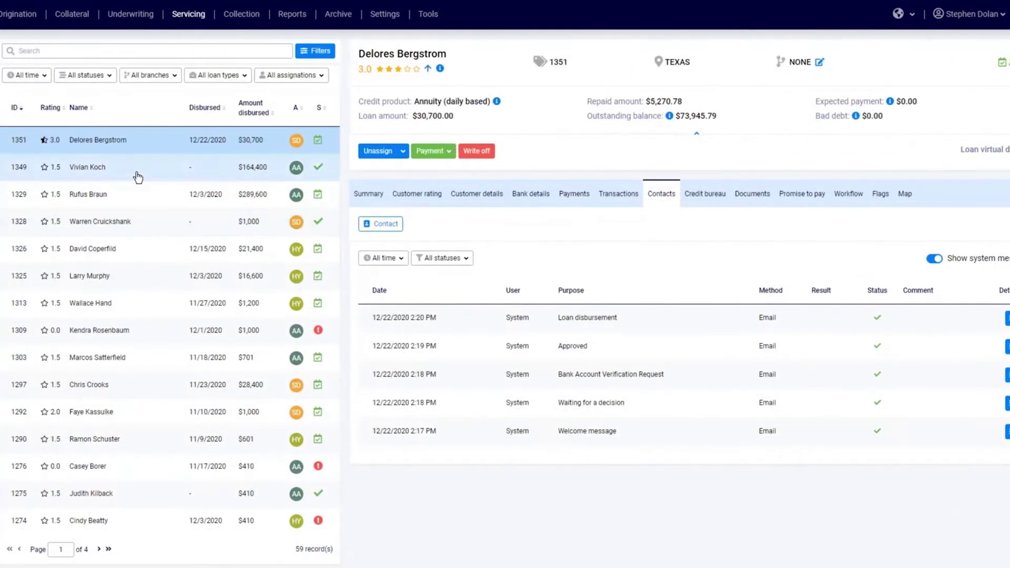
pyautogui.click(355, 199)
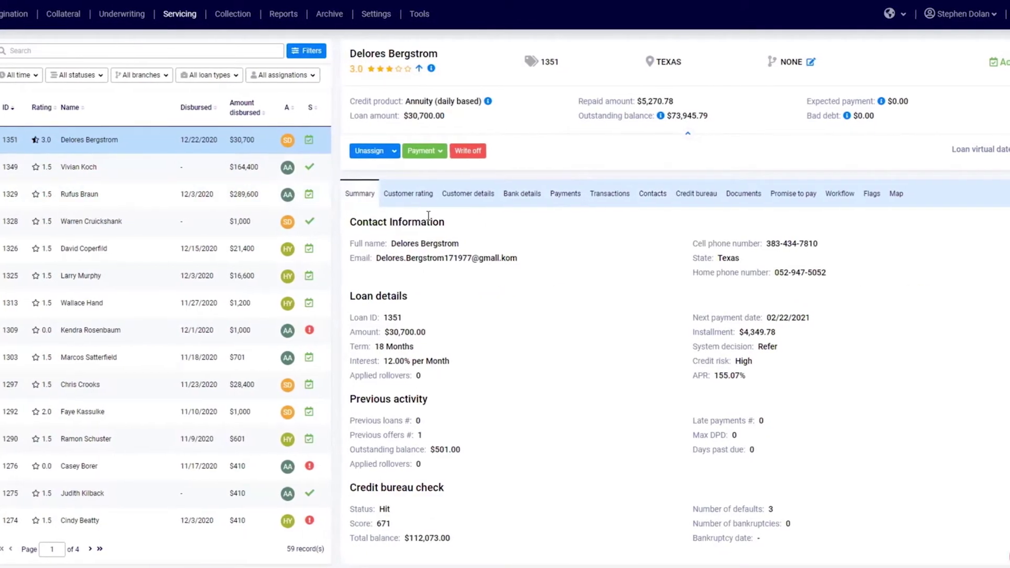
pyautogui.click(468, 194)
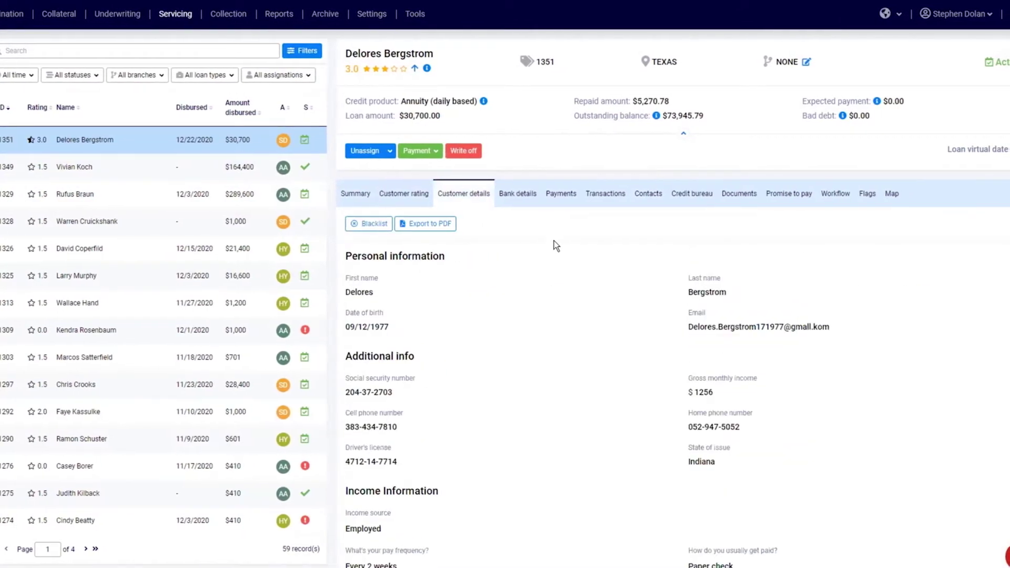
pyautogui.click(550, 199)
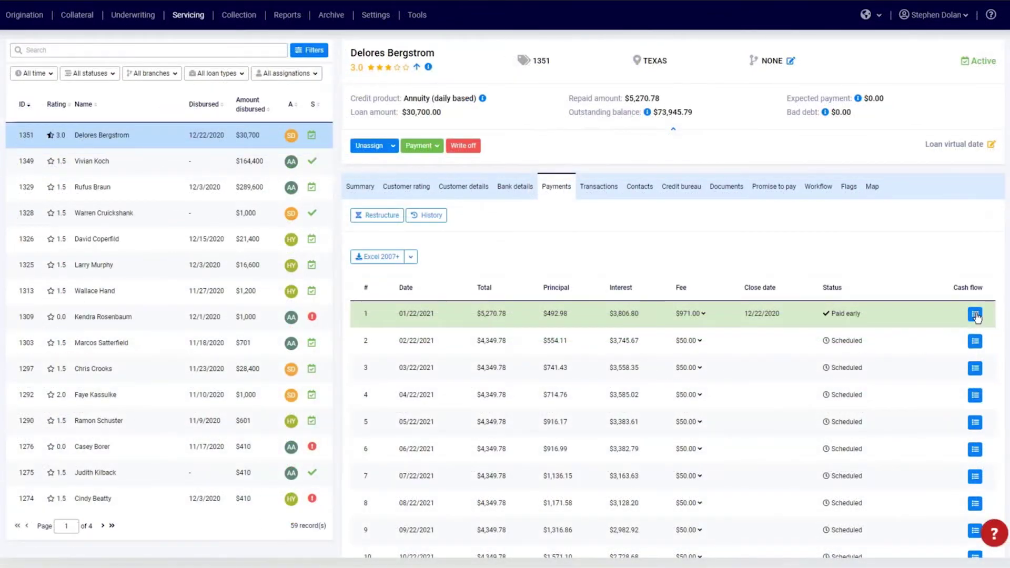
pyautogui.click(975, 315)
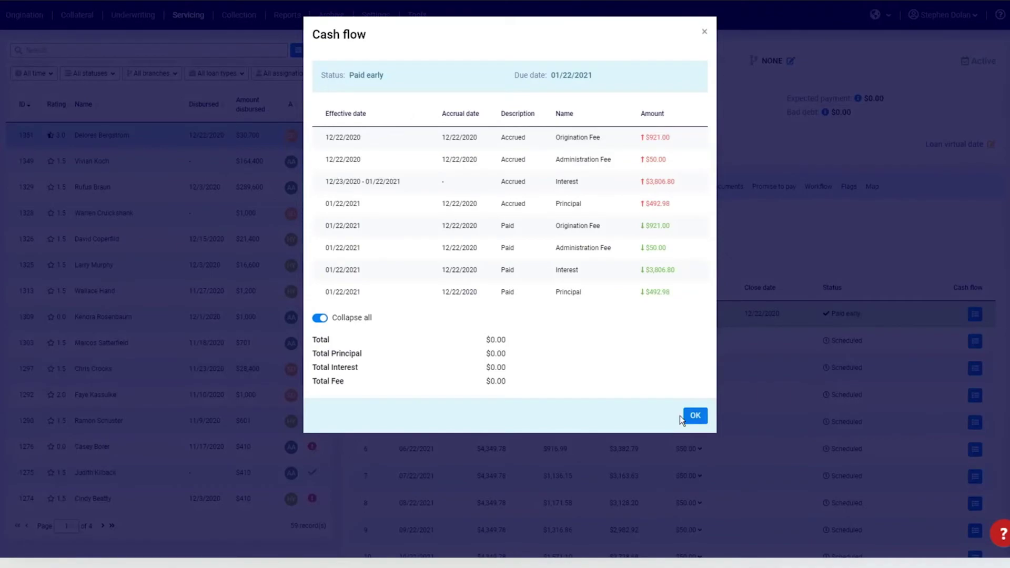
pyautogui.click(694, 416)
# Step: Check her transaction history and open the Approved email in her contact log
pyautogui.click(583, 188)
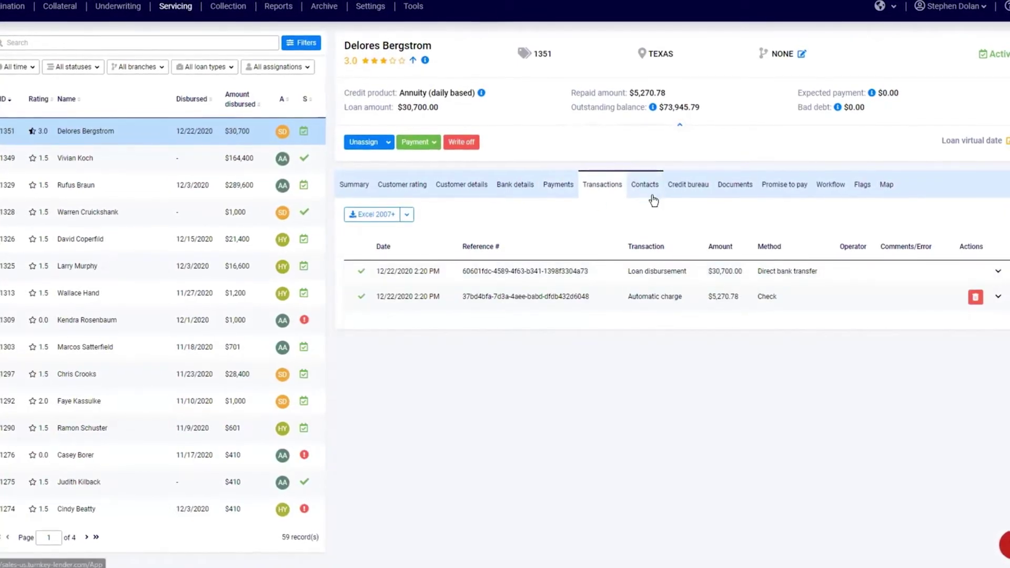
pyautogui.click(645, 185)
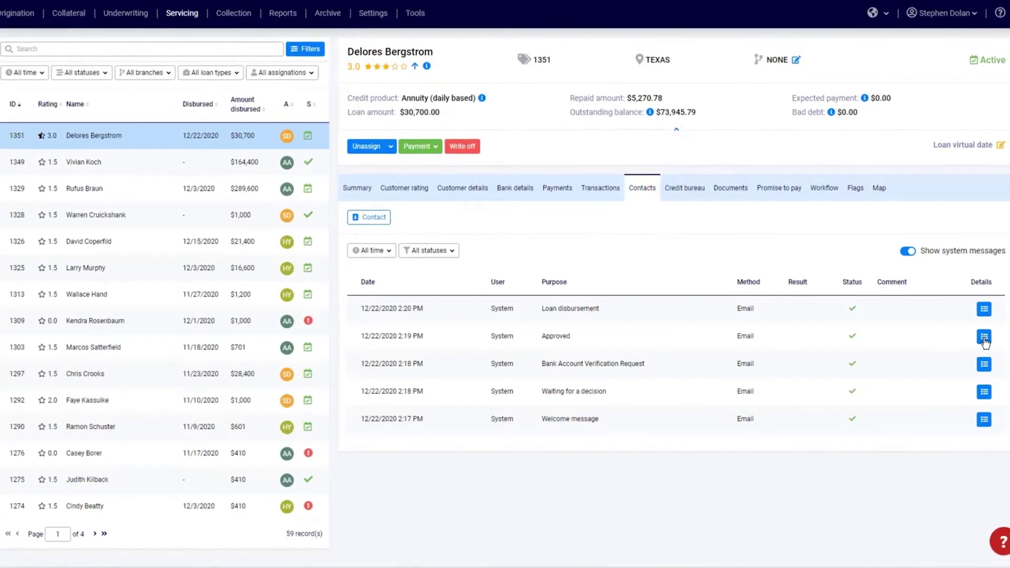
pyautogui.click(984, 339)
pyautogui.scroll(-2, 529, 405)
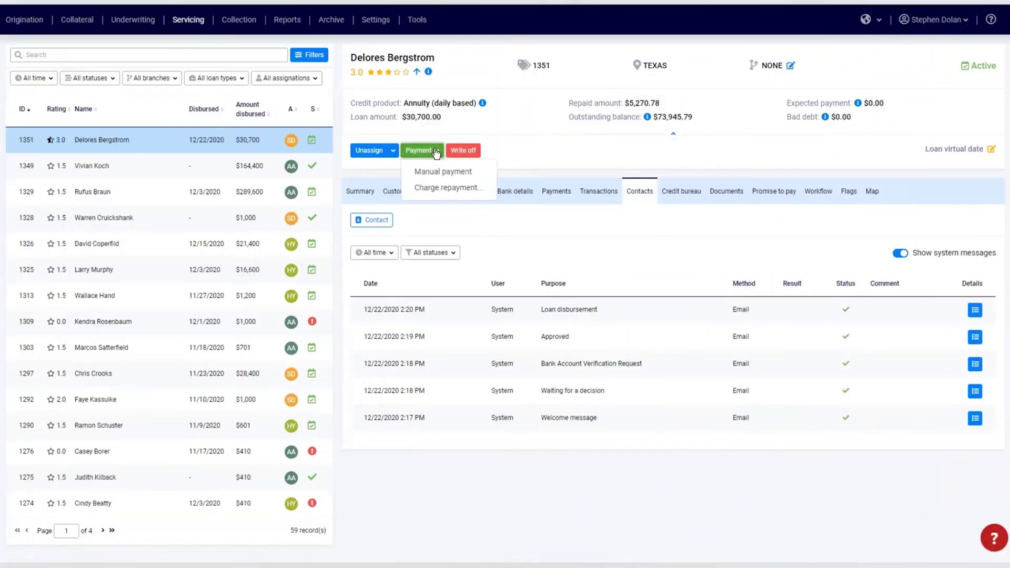
# Step: Enter a $4,349.78 manual Check payment, reference 12345, and view it in Transactions
pyautogui.click(442, 188)
pyautogui.click(590, 94)
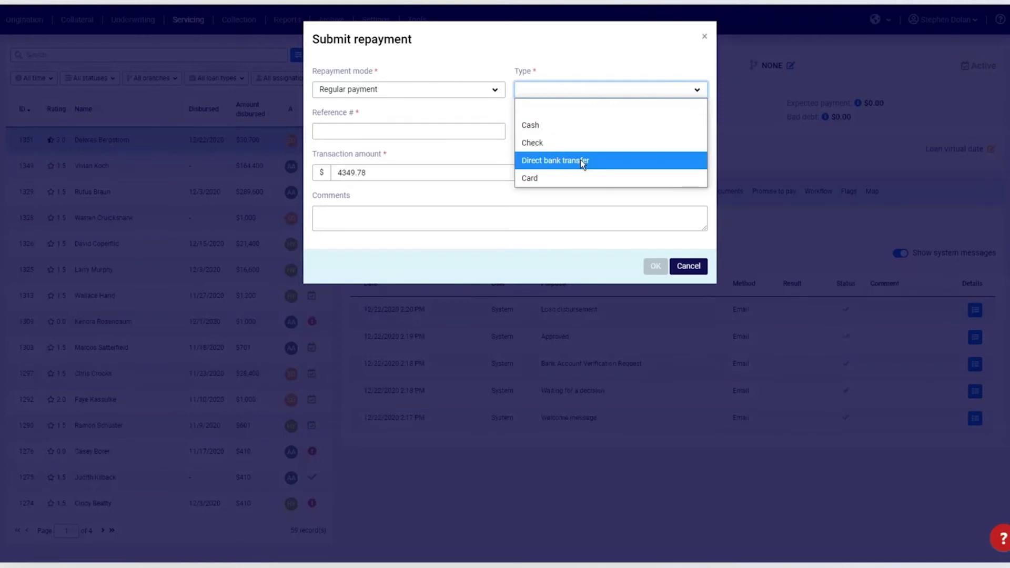
pyautogui.click(476, 31)
pyautogui.click(547, 95)
pyautogui.click(557, 143)
pyautogui.click(375, 131)
pyautogui.write('12345')
pyautogui.click(473, 173)
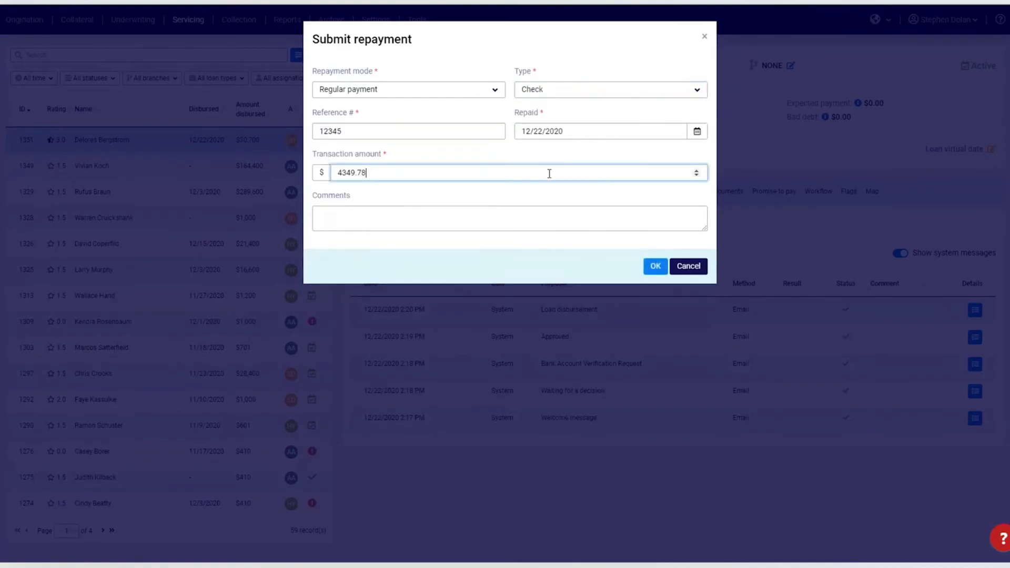
pyautogui.click(655, 266)
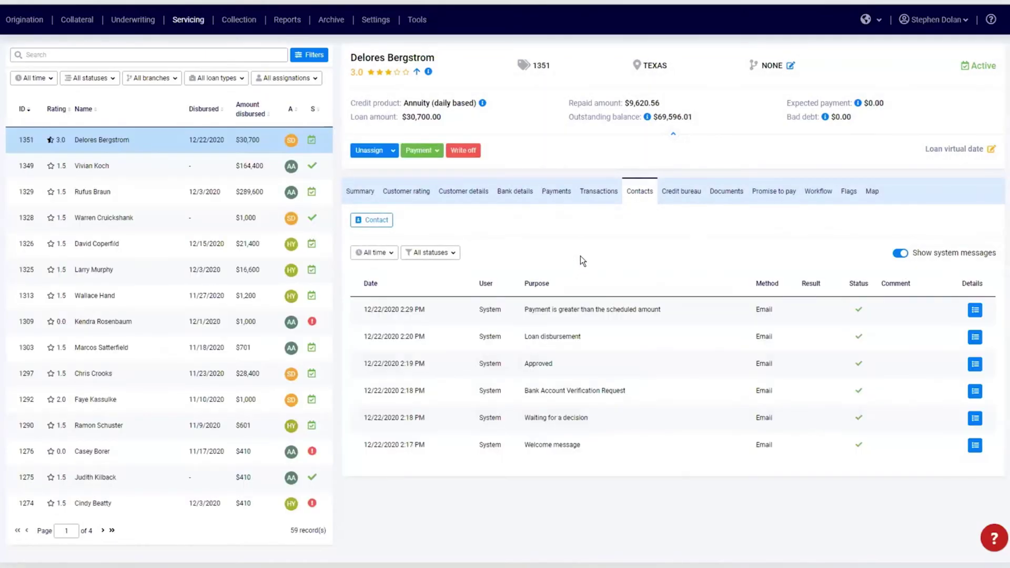
pyautogui.click(598, 199)
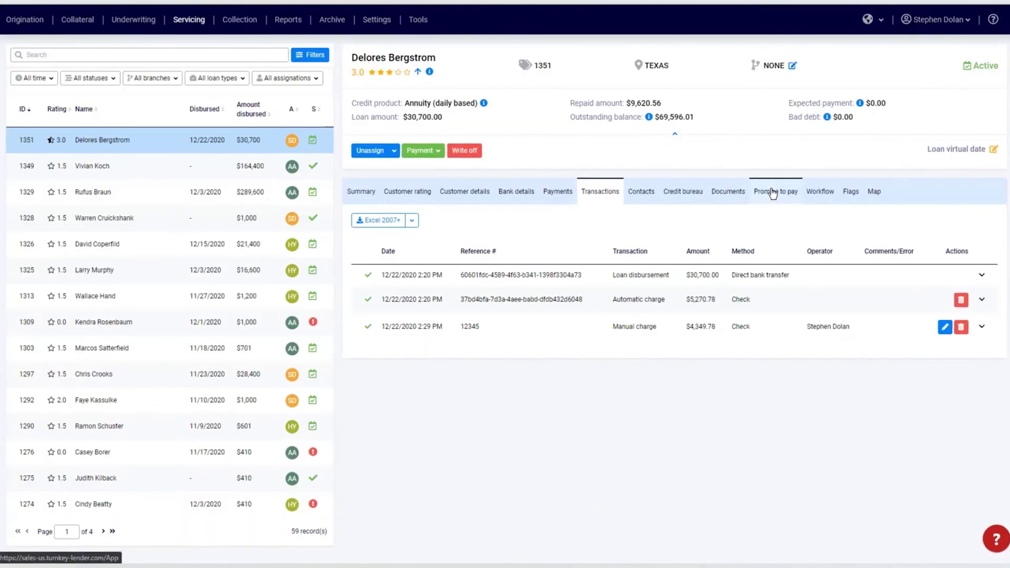
# Step: Add a $500 promise to pay due 01/07/2021, comment 'Test', with late fees not accruing
pyautogui.click(772, 194)
pyautogui.click(393, 222)
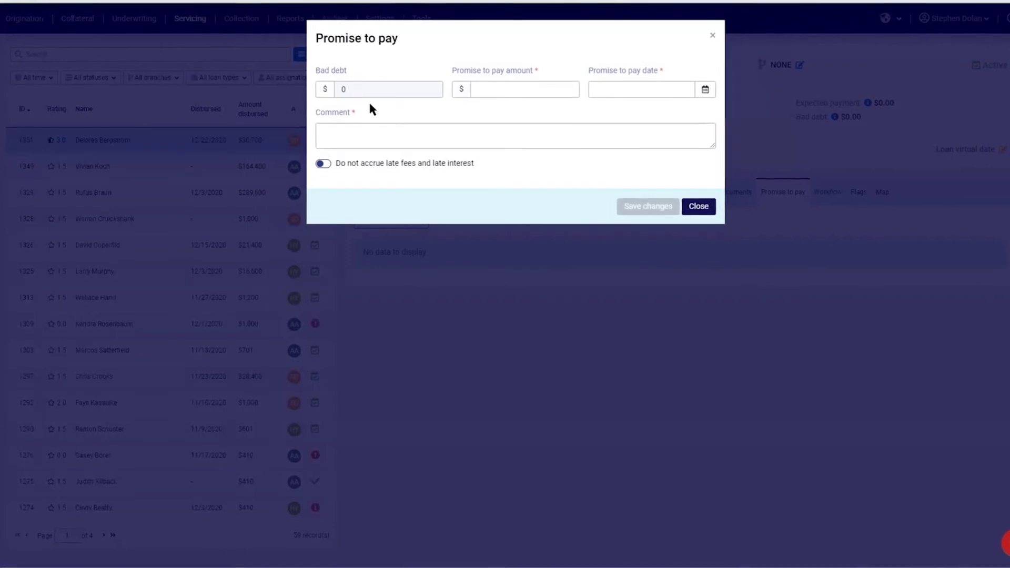
pyautogui.click(496, 90)
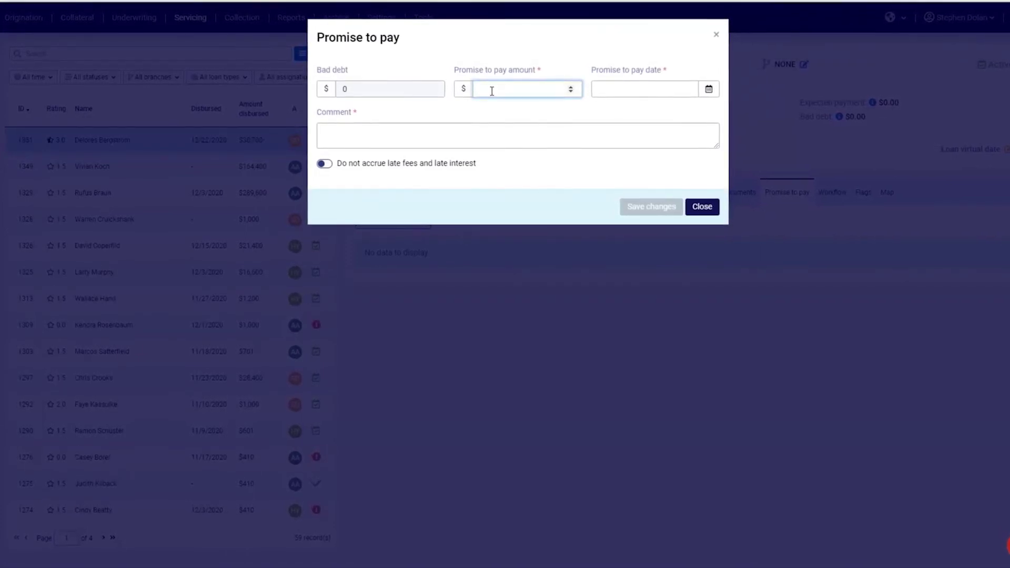
pyautogui.write('500')
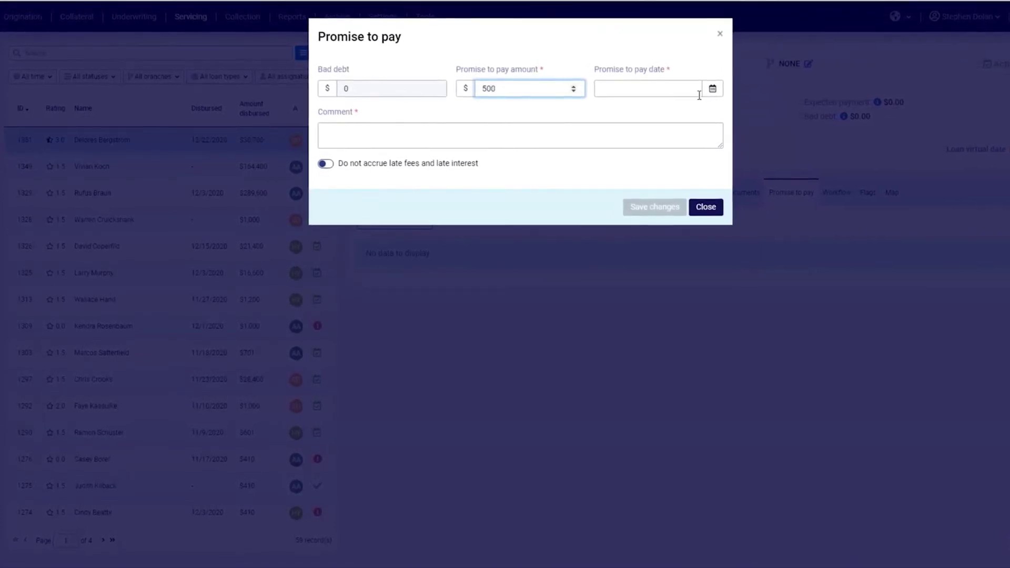
pyautogui.click(713, 89)
pyautogui.click(685, 220)
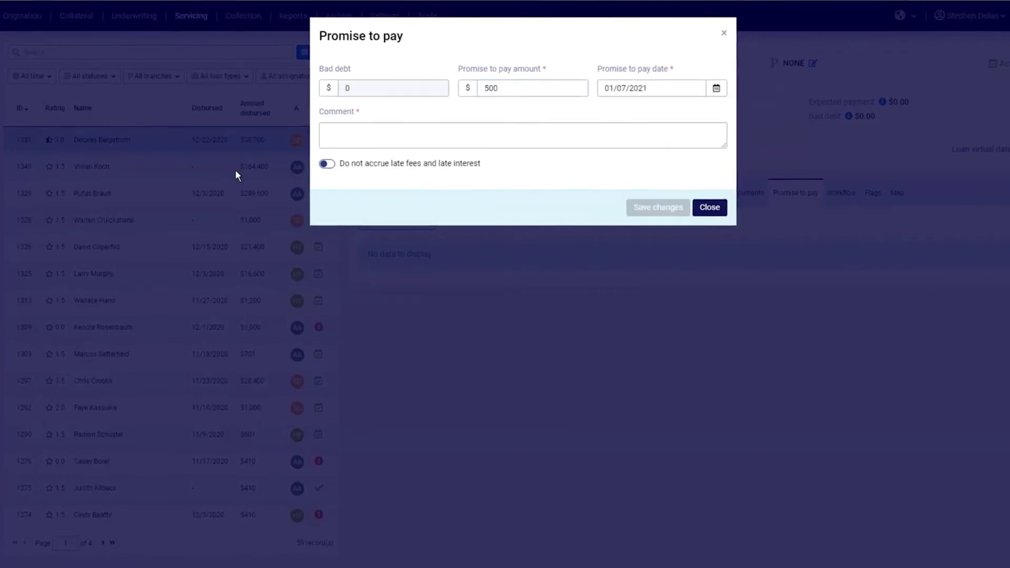
pyautogui.click(354, 134)
pyautogui.write('Test')
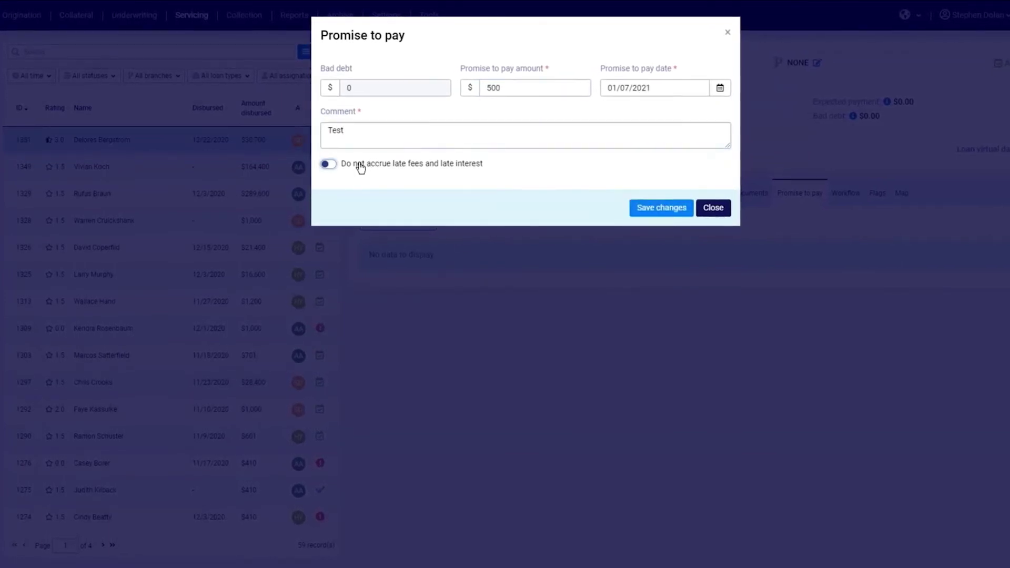
pyautogui.click(361, 168)
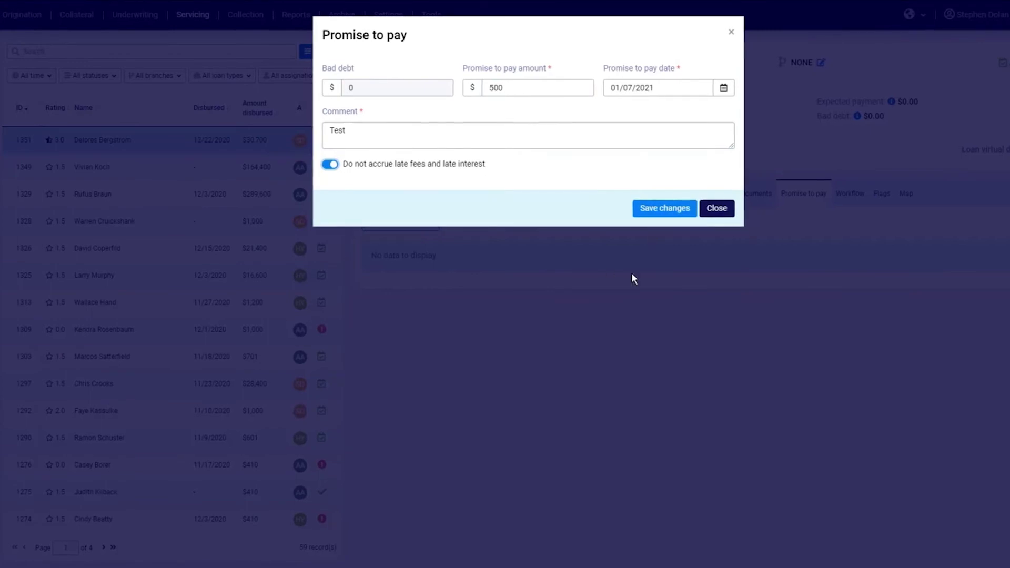
pyautogui.click(676, 213)
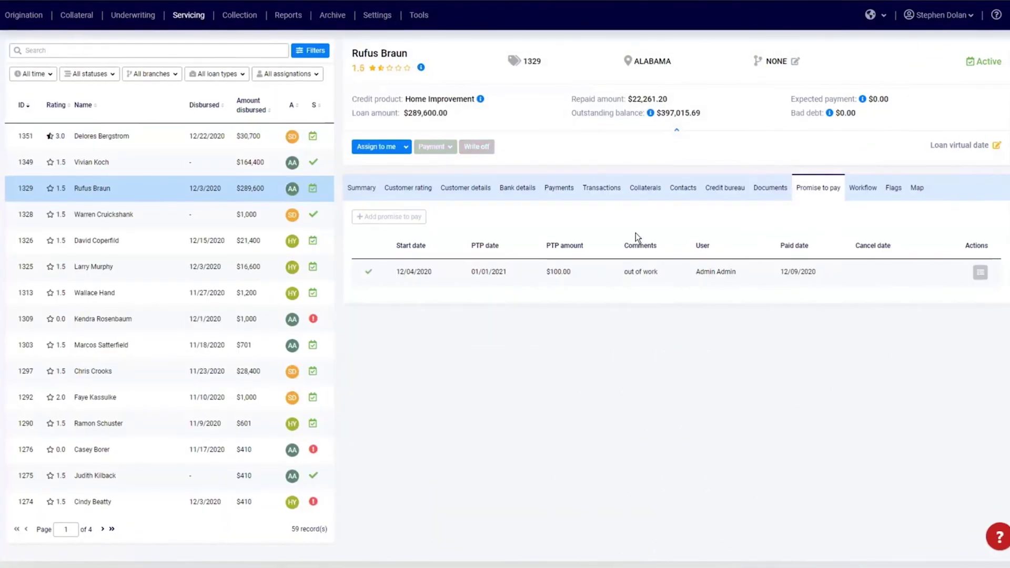
pyautogui.click(572, 185)
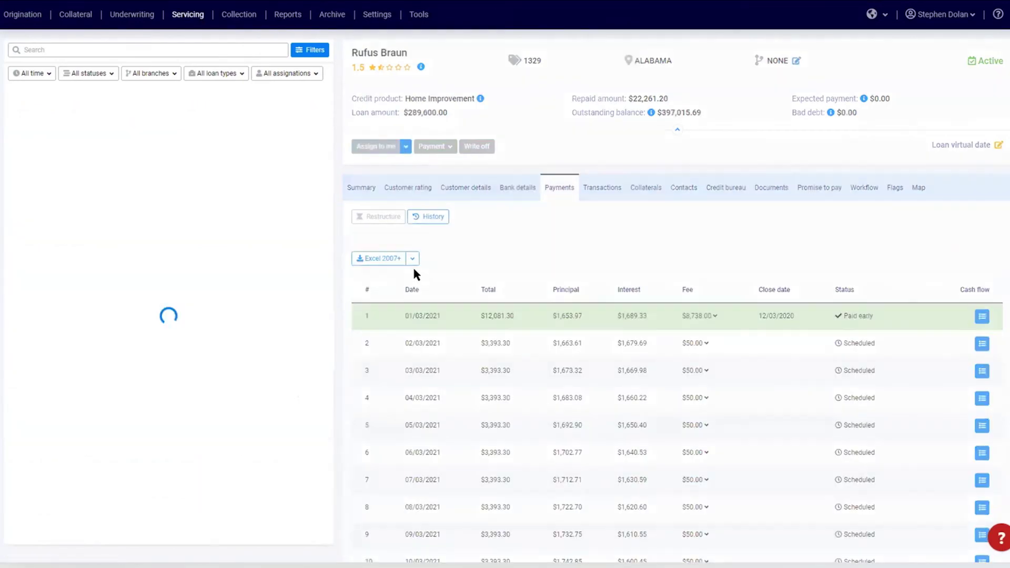
pyautogui.click(375, 222)
pyautogui.click(815, 128)
pyautogui.click(178, 243)
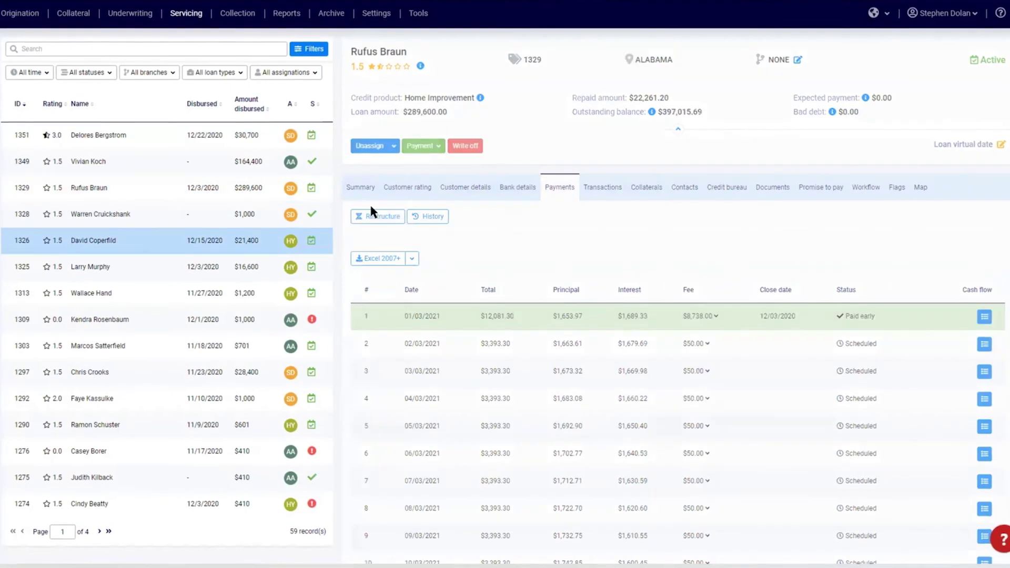
pyautogui.click(365, 143)
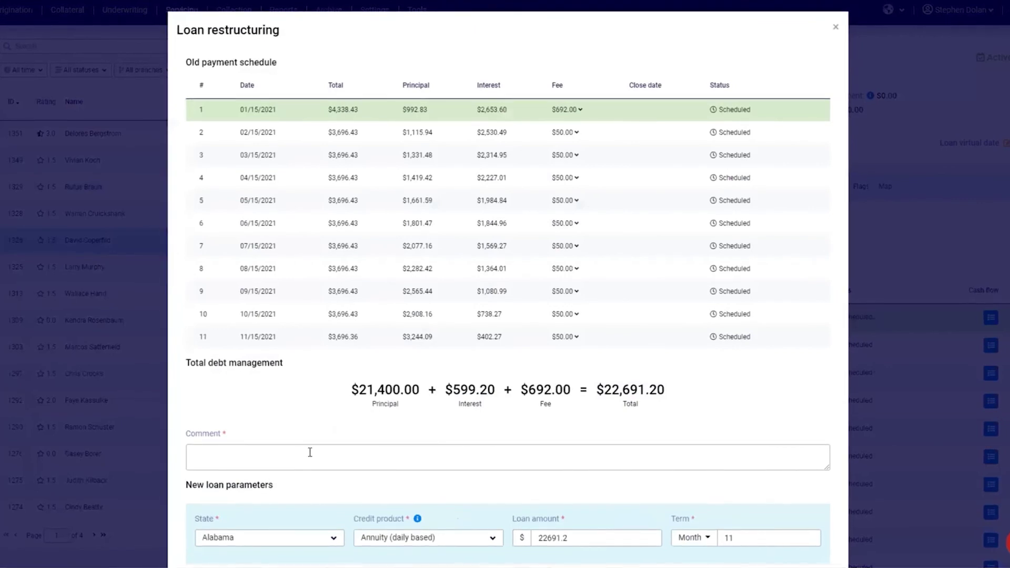
# Step: Restructure David Coperfild's loan with a comment and a 36-month term
pyautogui.click(310, 453)
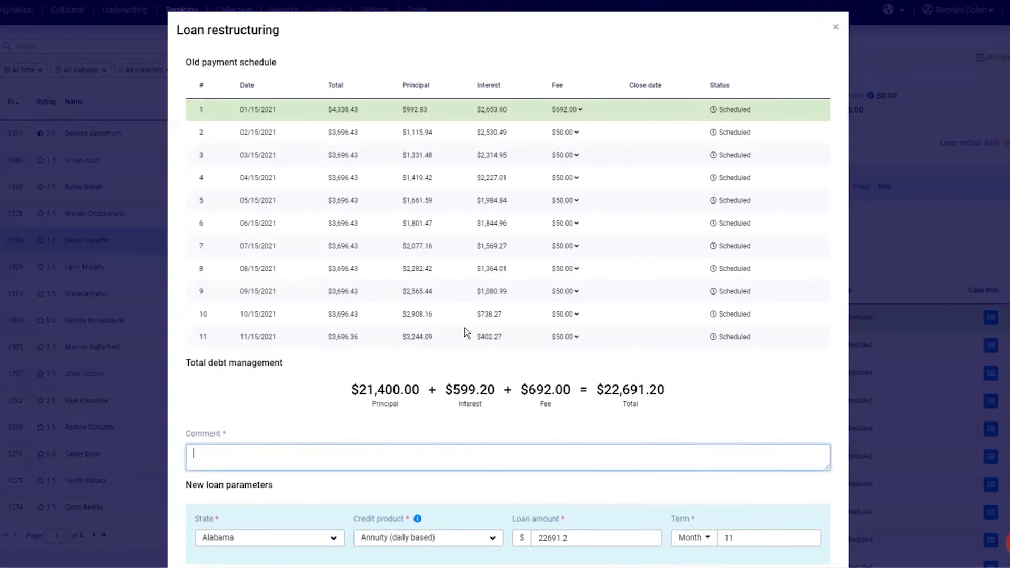
pyautogui.write('TEst')
pyautogui.scroll(-5, 530, 420)
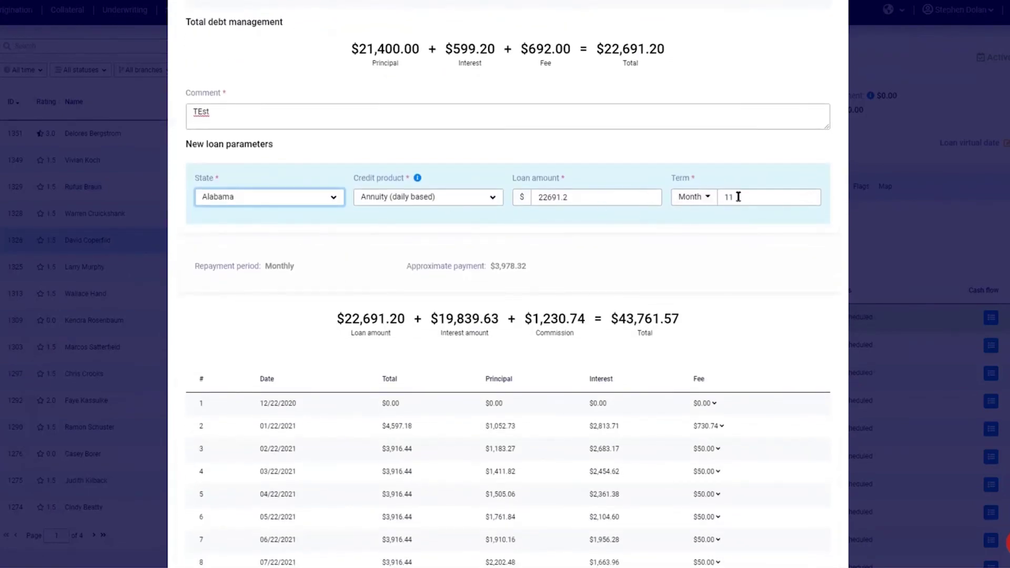
pyautogui.click(719, 203)
pyautogui.write('36')
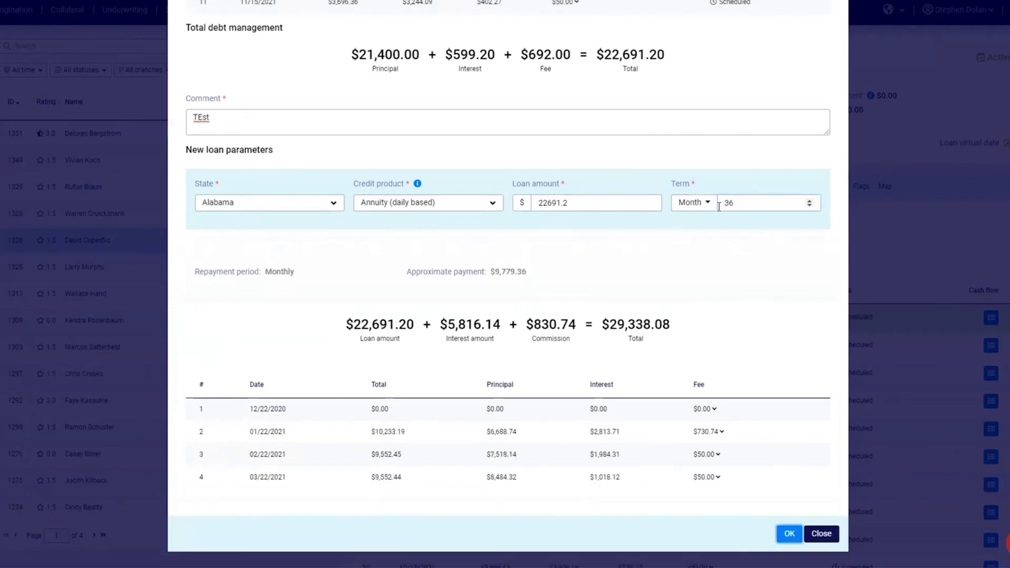
pyautogui.scroll(-3, 454, 388)
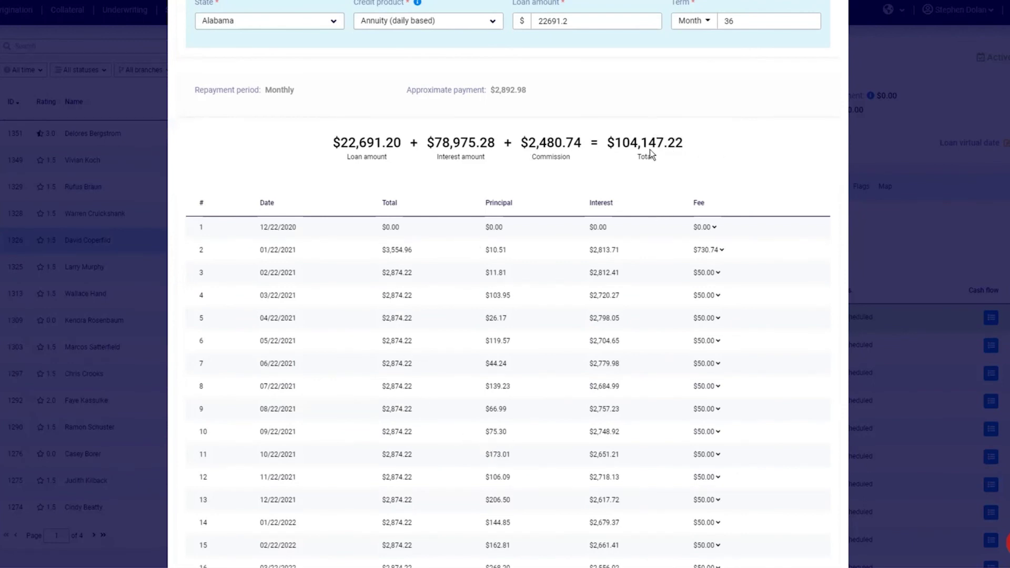
pyautogui.scroll(-2, 653, 173)
pyautogui.scroll(-4, 598, 284)
pyautogui.scroll(-5, 603, 303)
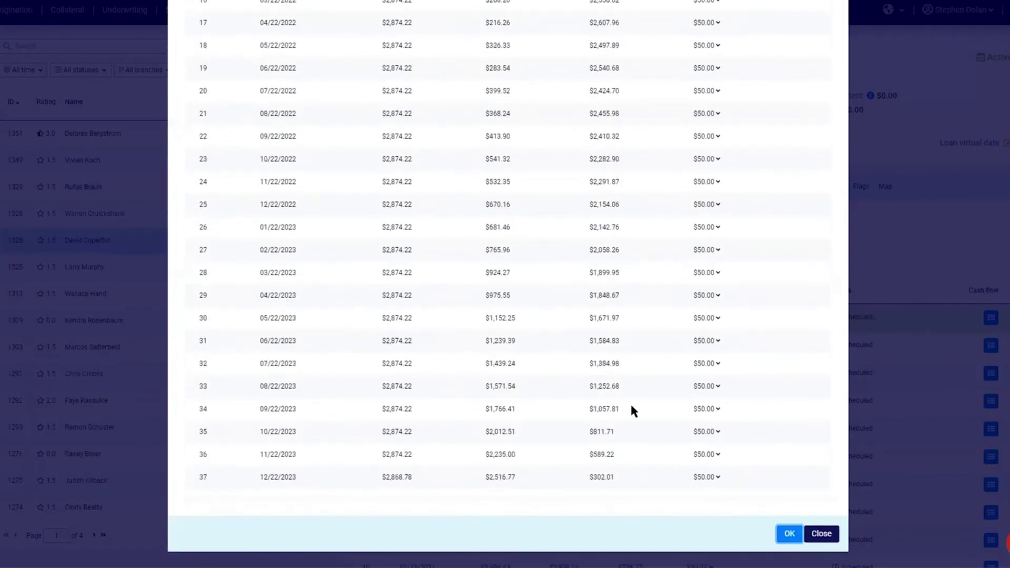
pyautogui.click(789, 533)
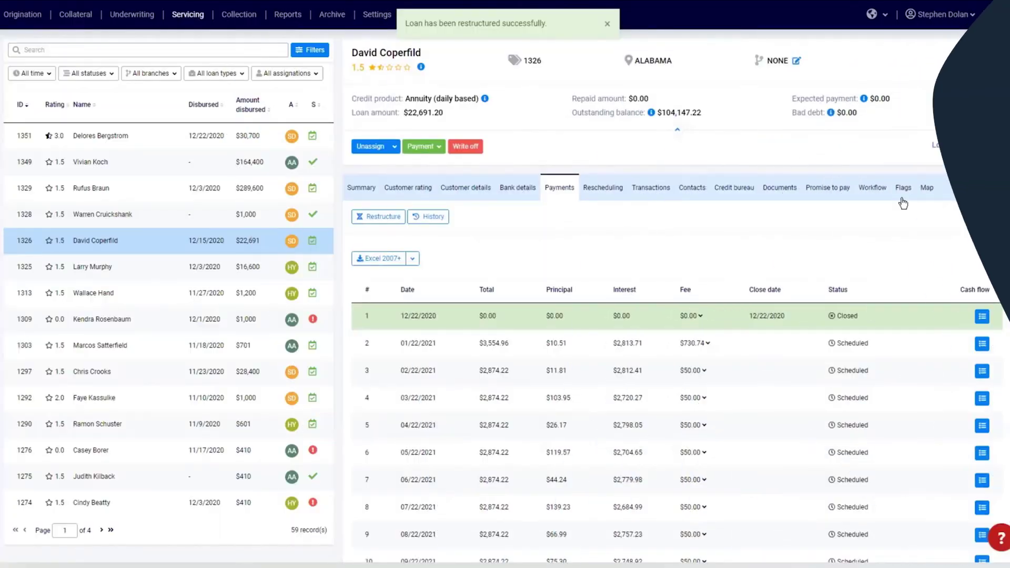
pyautogui.click(903, 200)
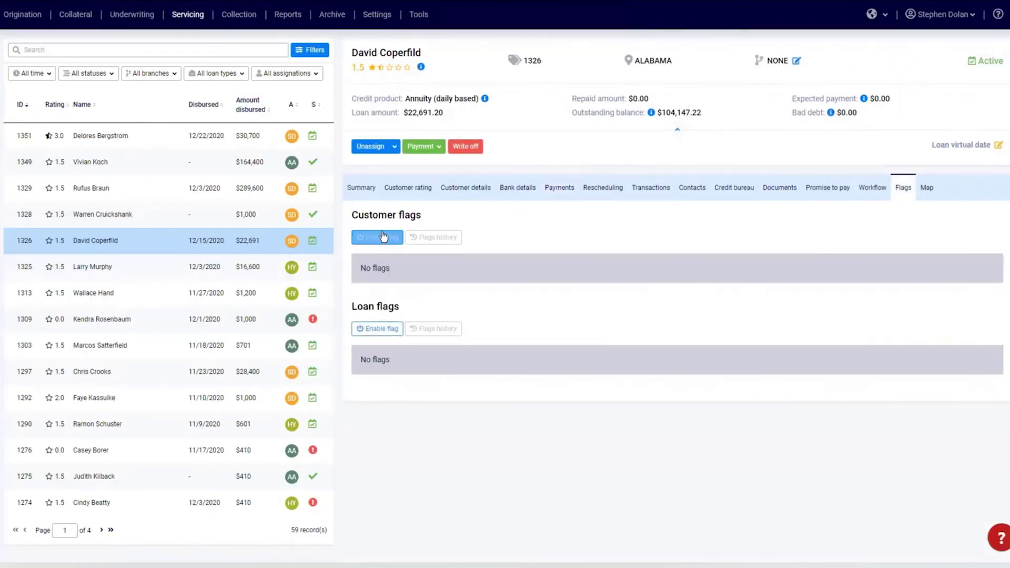
pyautogui.click(383, 237)
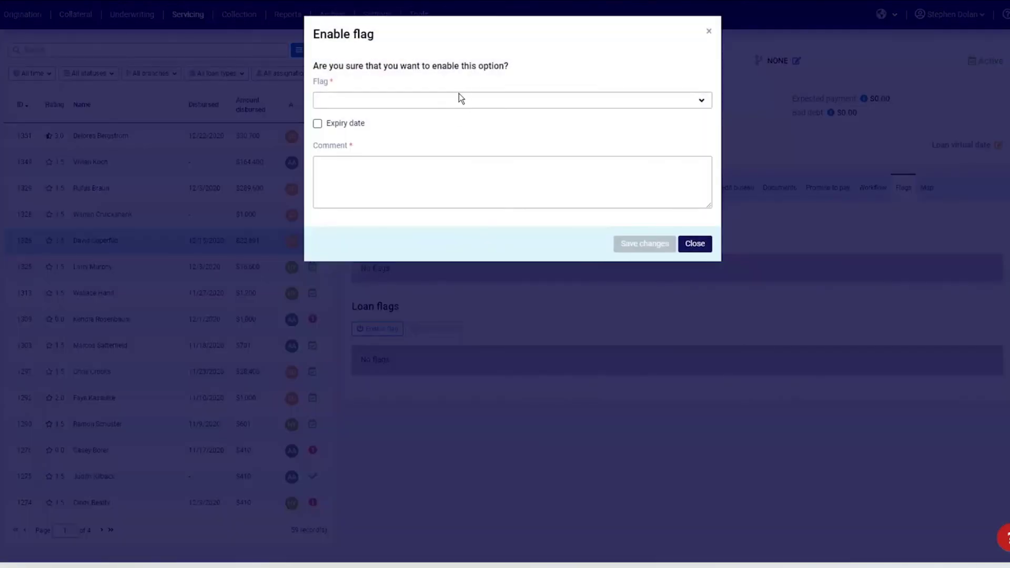
pyautogui.click(459, 95)
pyautogui.click(446, 136)
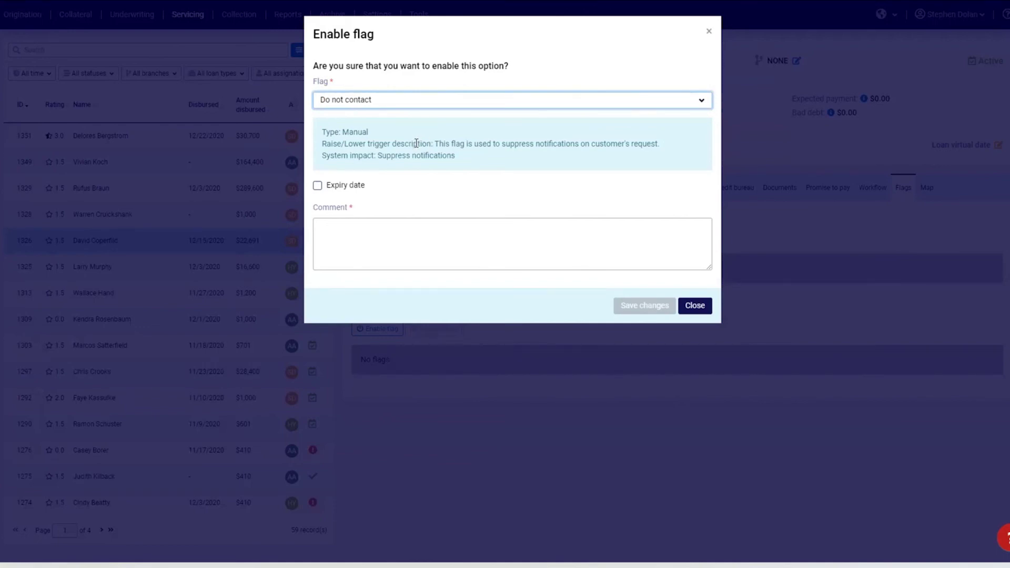
pyautogui.click(414, 109)
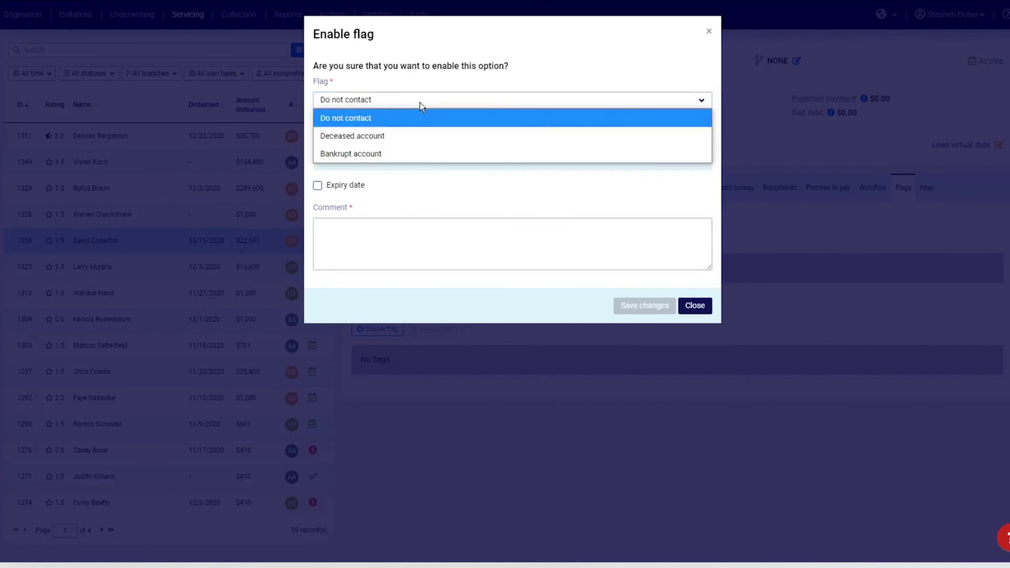
pyautogui.click(413, 135)
pyautogui.click(420, 100)
pyautogui.click(402, 153)
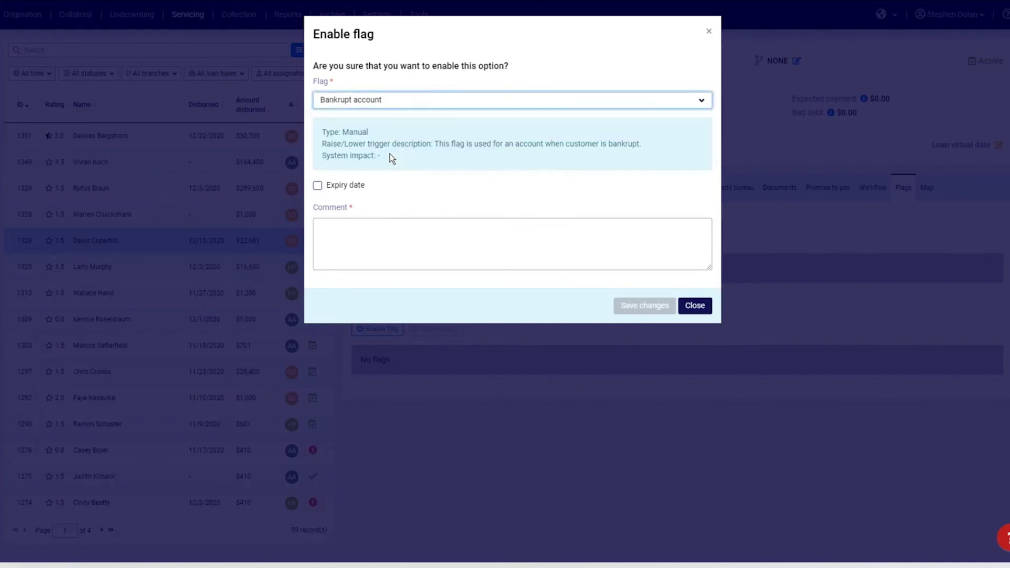